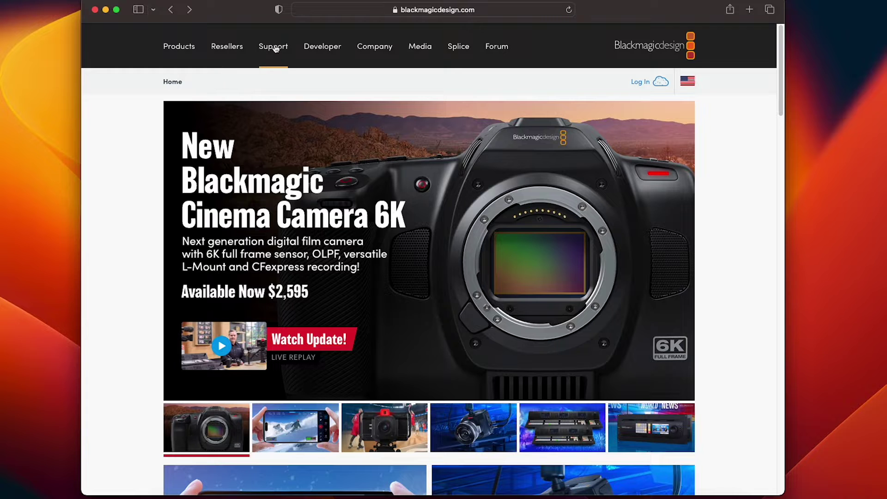
Browse Blackmagic Support's Capture and Playback downloads and locate Desktop Video 12.8.1 at the top
click(275, 48)
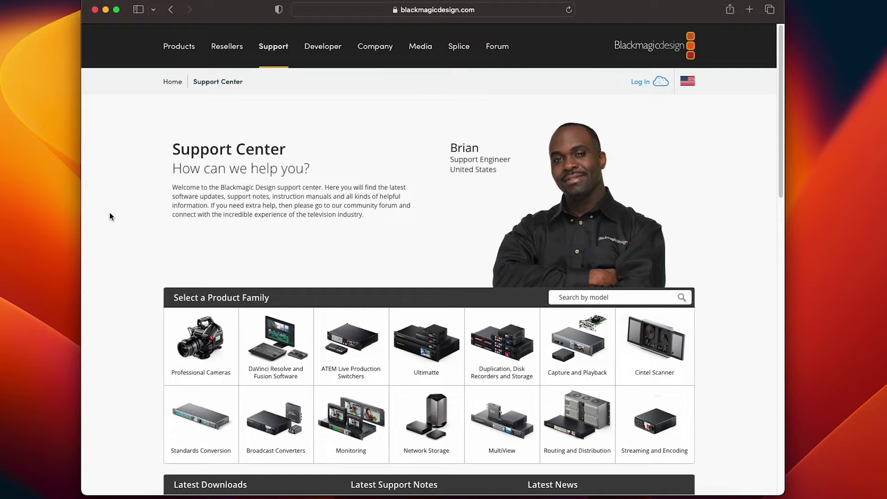
scroll(111, 212, down, 3)
click(554, 240)
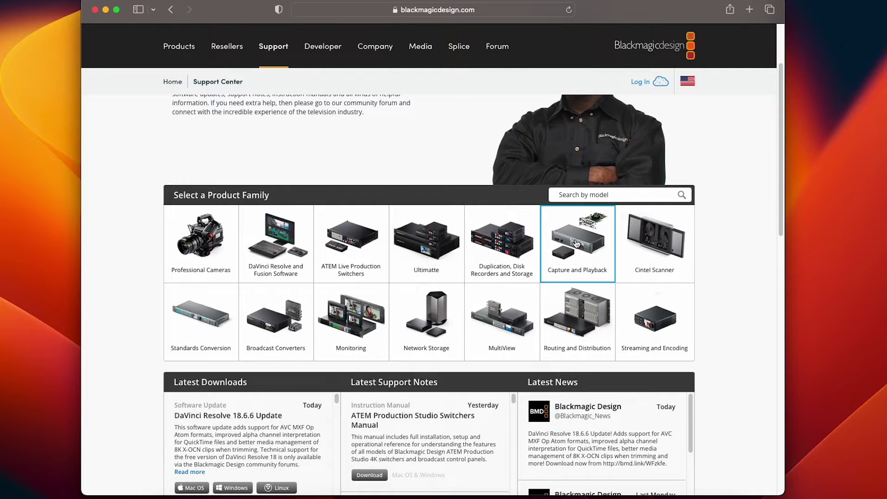
scroll(96, 285, down, 3)
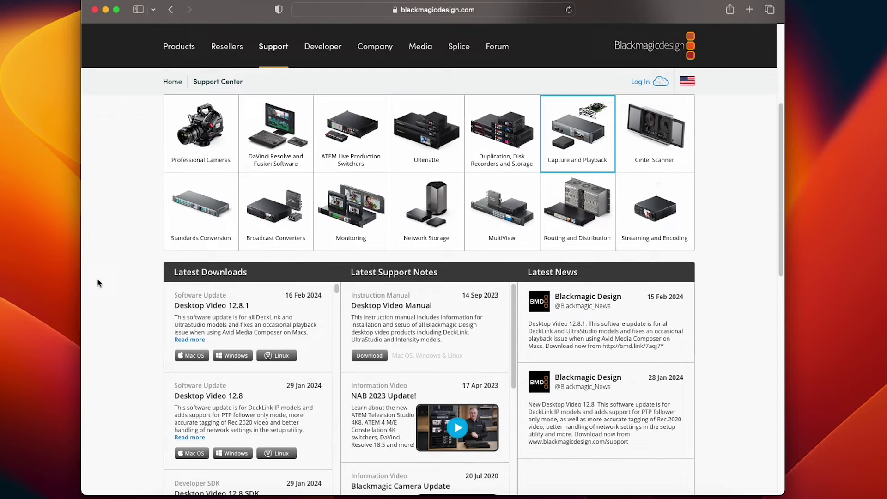
drag(178, 306, 256, 305)
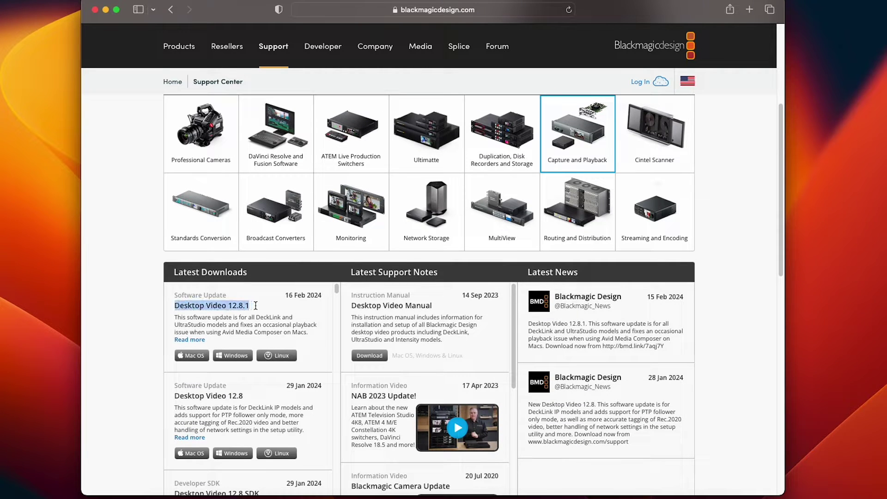
click(182, 307)
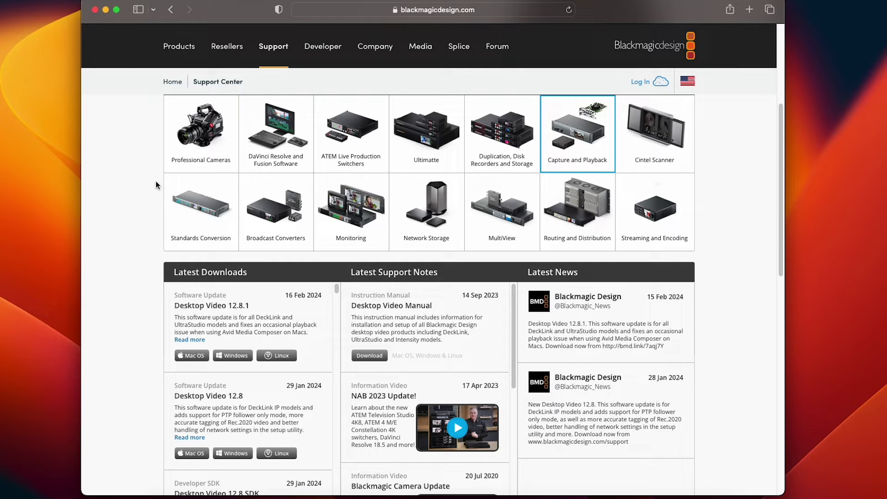
Minimize Safari and page through DeckLink Duo (1) to (4) in Desktop Video Setup
click(106, 10)
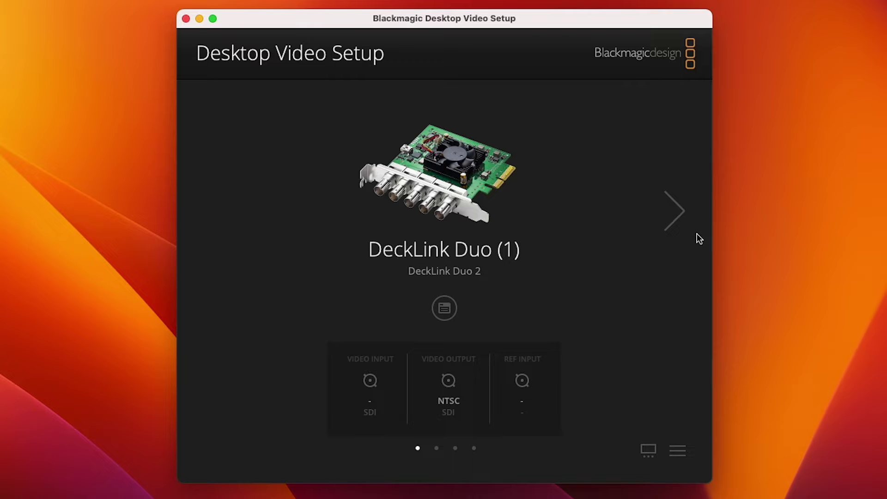
click(676, 212)
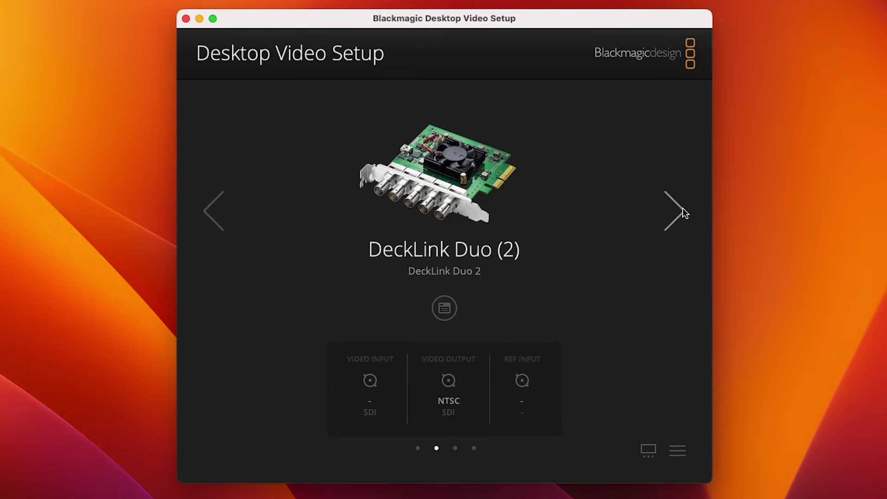
click(676, 213)
click(676, 213)
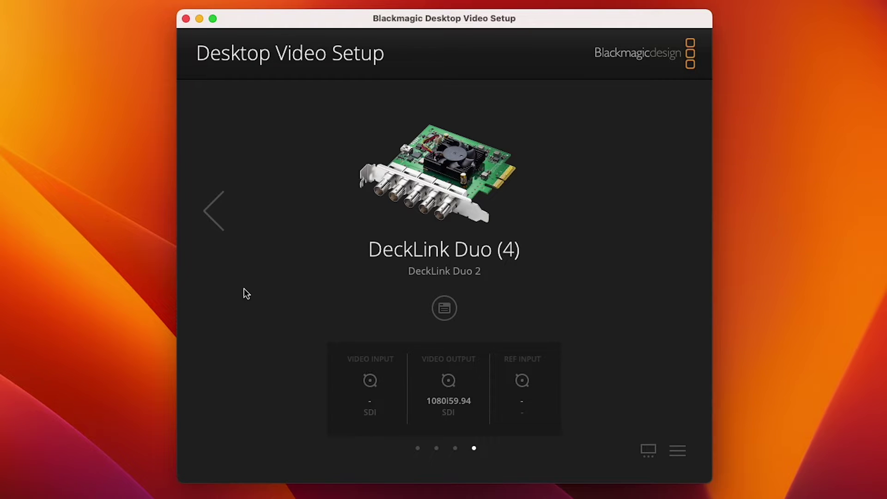
Go back to DeckLink Duo (1) and open its settings
click(212, 213)
click(212, 213)
click(213, 213)
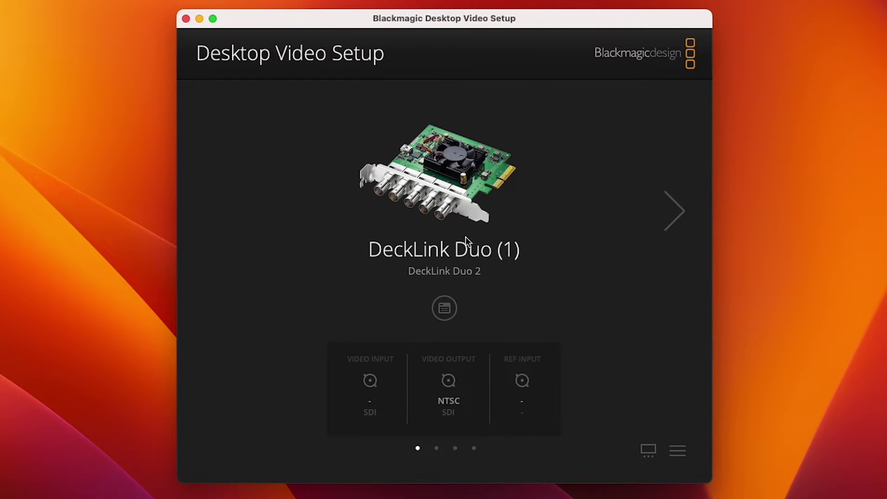
click(444, 308)
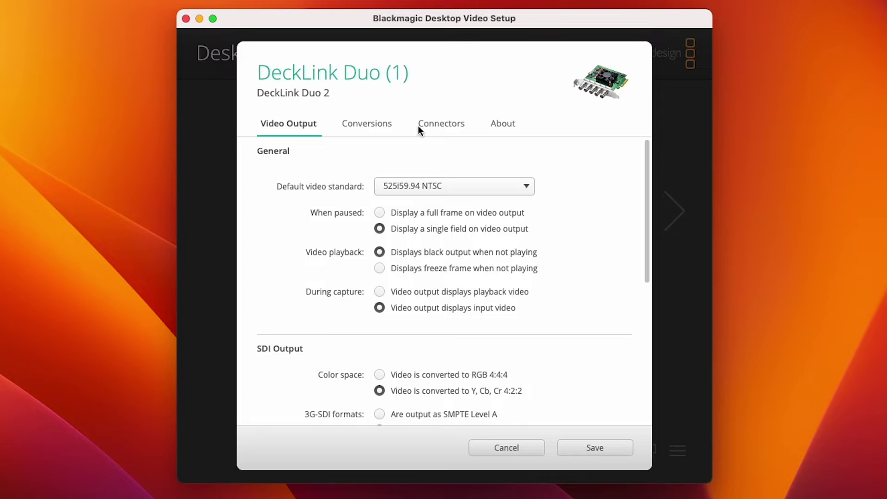
Keep DeckLink Duo (1)'s connector mapping at SDI 1 & SDI 2 and save
click(448, 125)
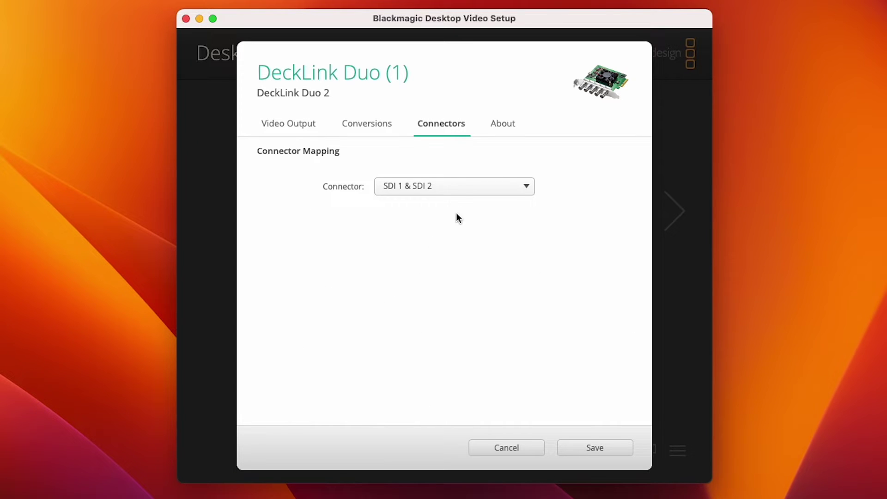
click(460, 187)
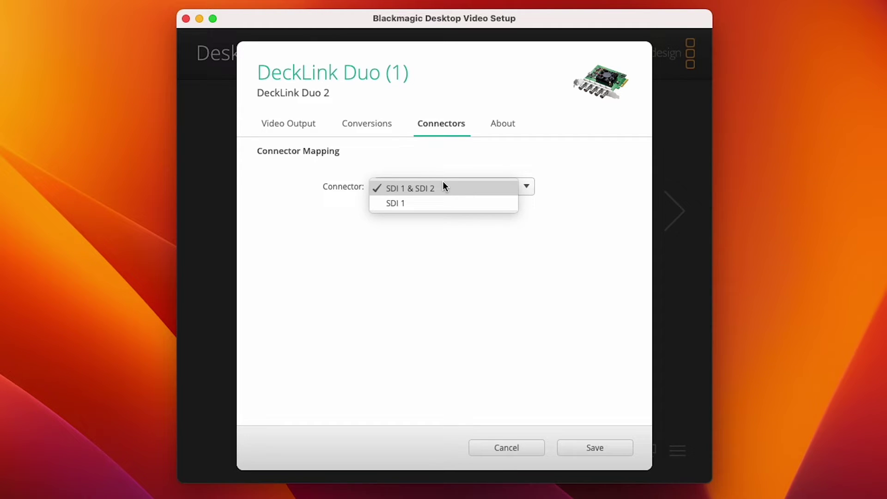
click(418, 188)
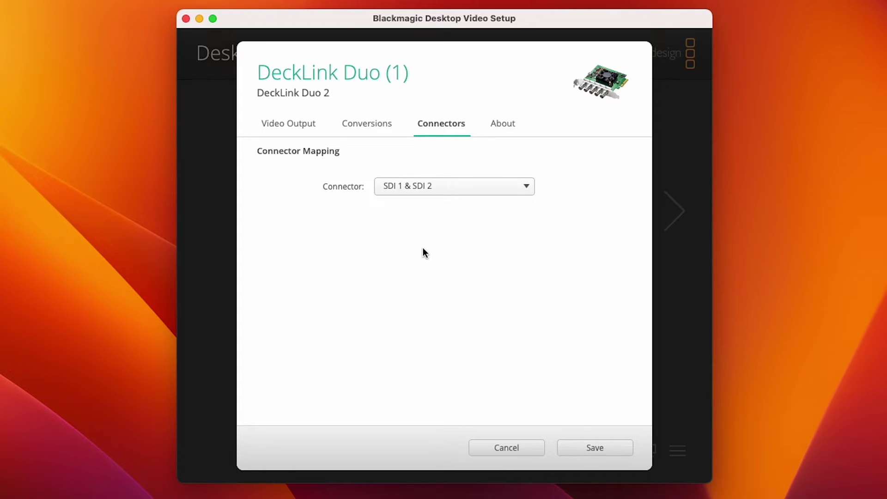
click(595, 448)
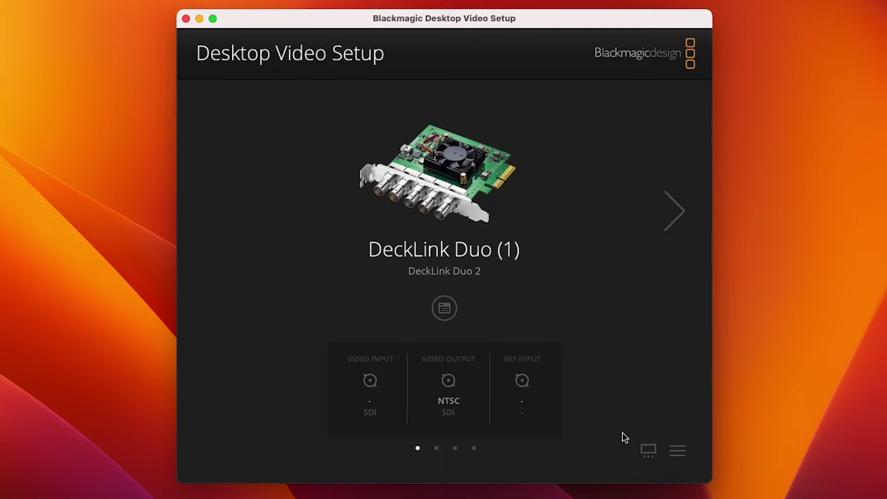
Keep DeckLink Duo (2)'s connector mapping at SDI 3 and save
click(675, 211)
click(445, 308)
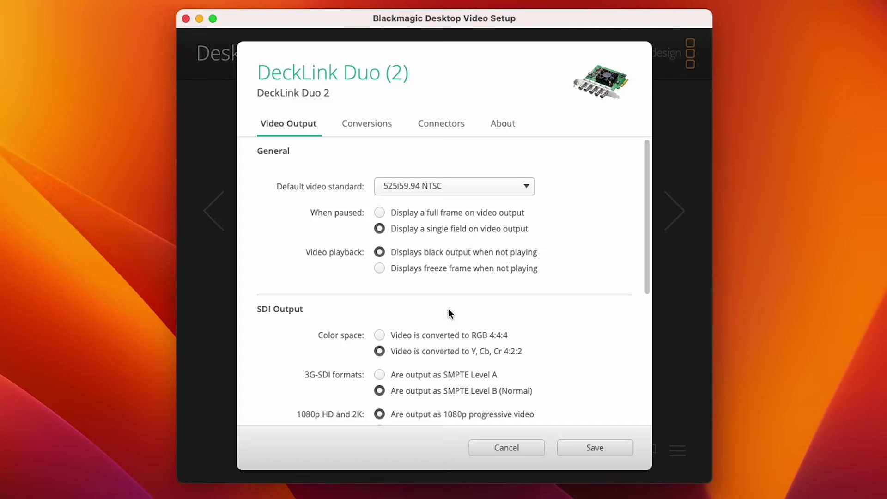
click(425, 128)
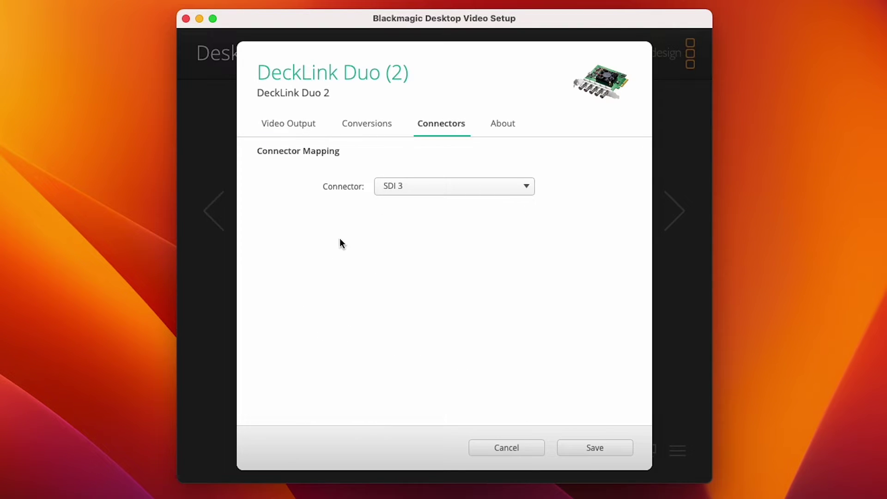
click(417, 186)
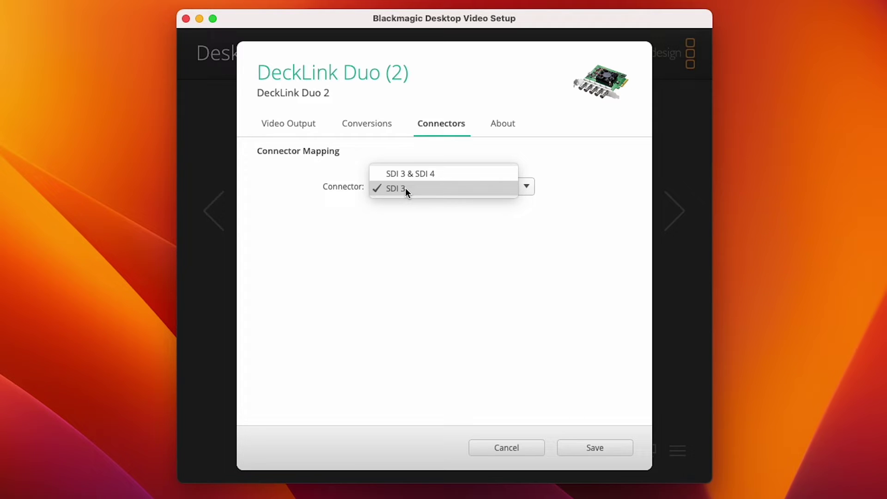
click(406, 188)
click(583, 447)
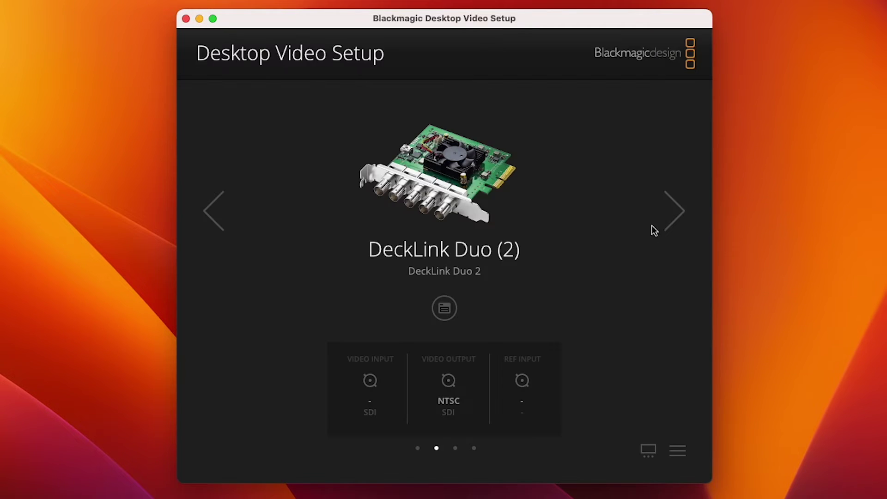
Leave DeckLink Duo (3)'s connector mapping at None and save
click(670, 216)
click(445, 309)
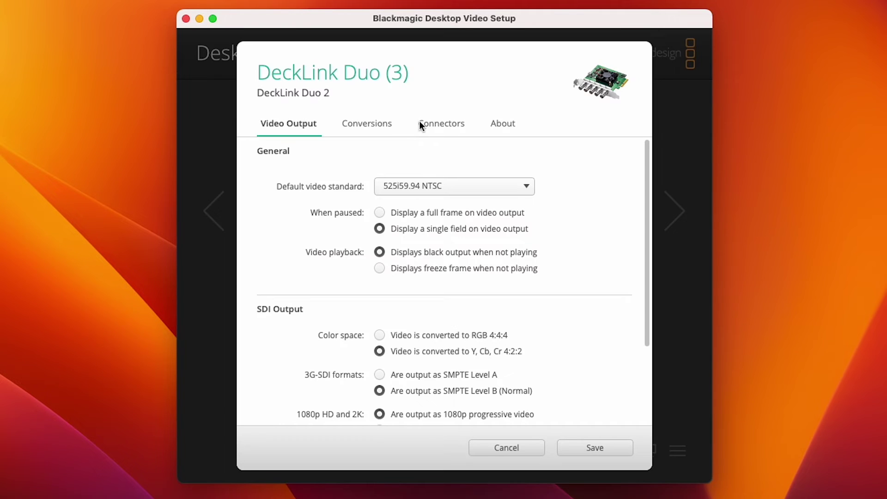
click(440, 126)
click(409, 185)
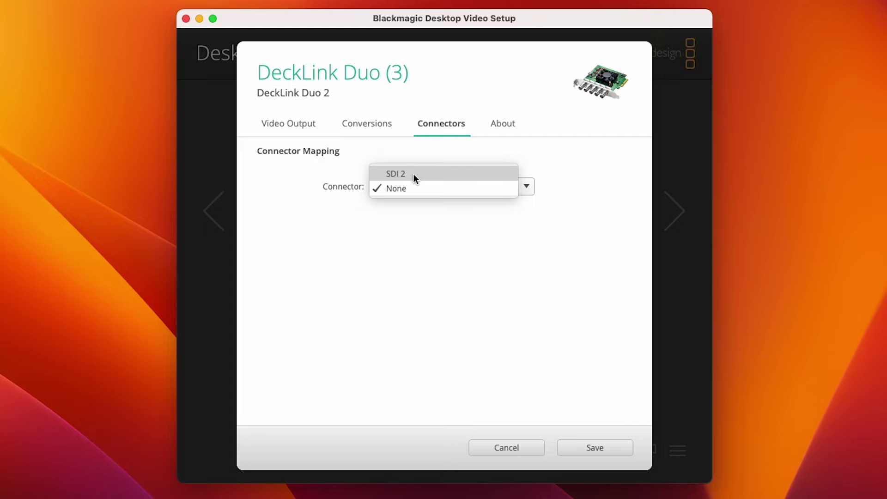
click(409, 189)
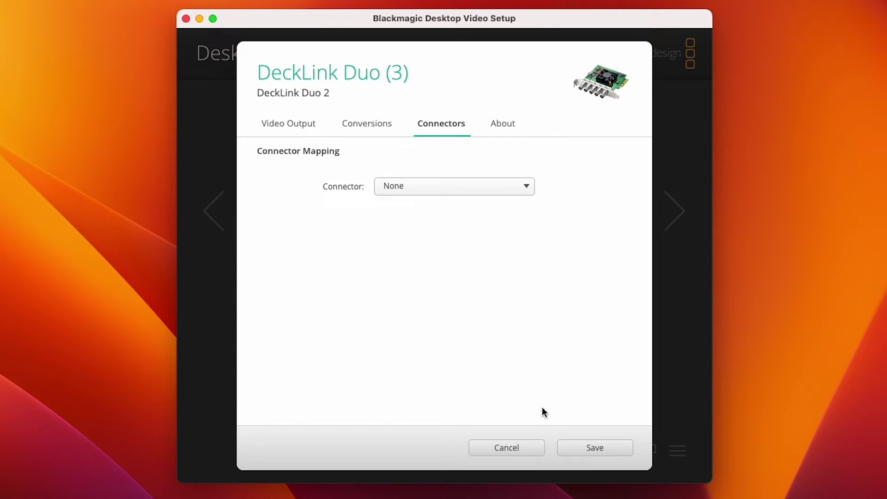
click(578, 447)
Set DeckLink Duo (4)'s connector to SDI 4 and save
click(675, 216)
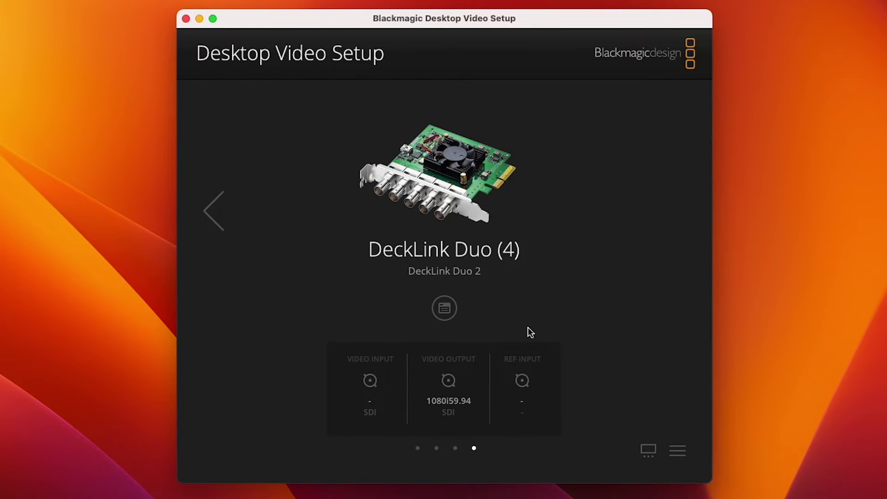
click(451, 298)
click(440, 127)
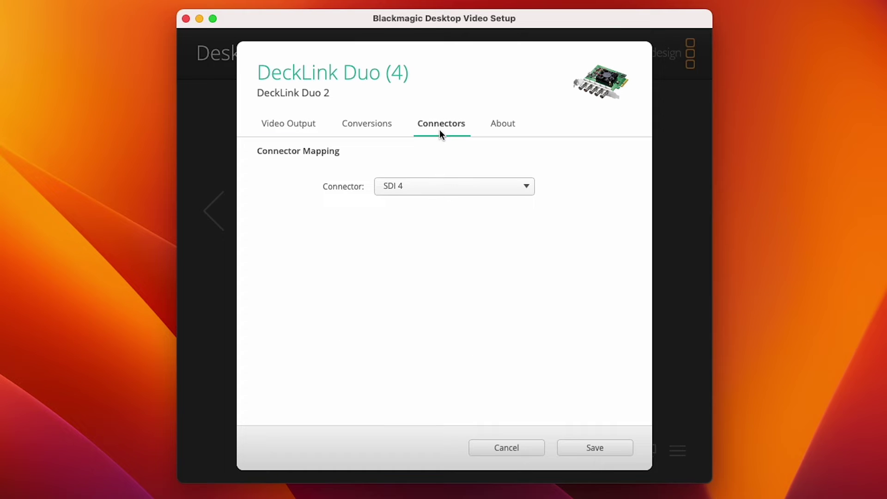
click(431, 186)
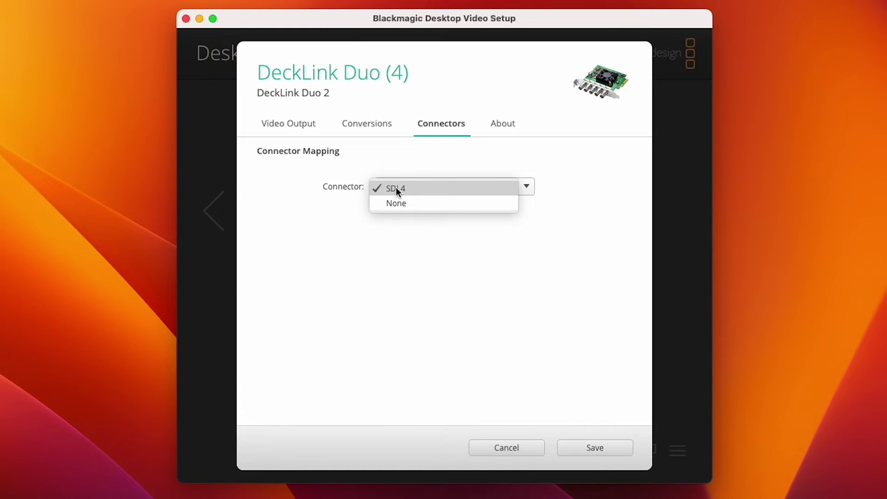
click(396, 188)
click(594, 445)
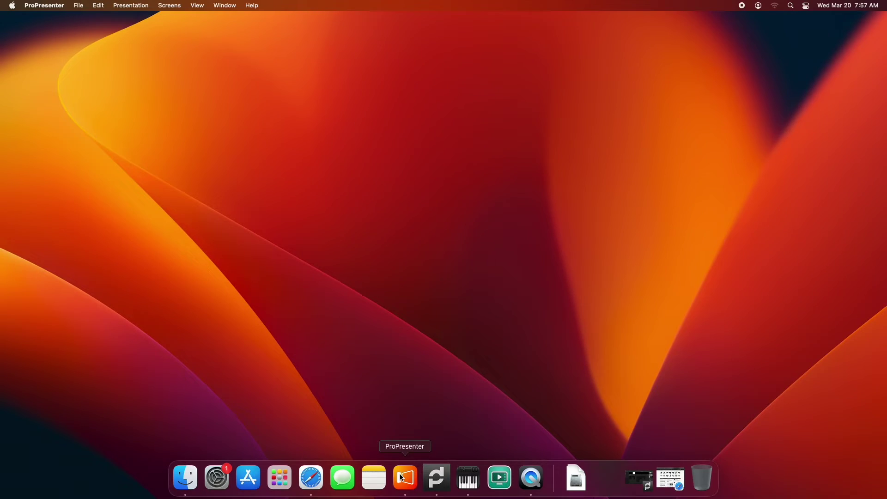
Switch to ProPresenter from the Dock and choose Screens > Configure Screens…
click(421, 478)
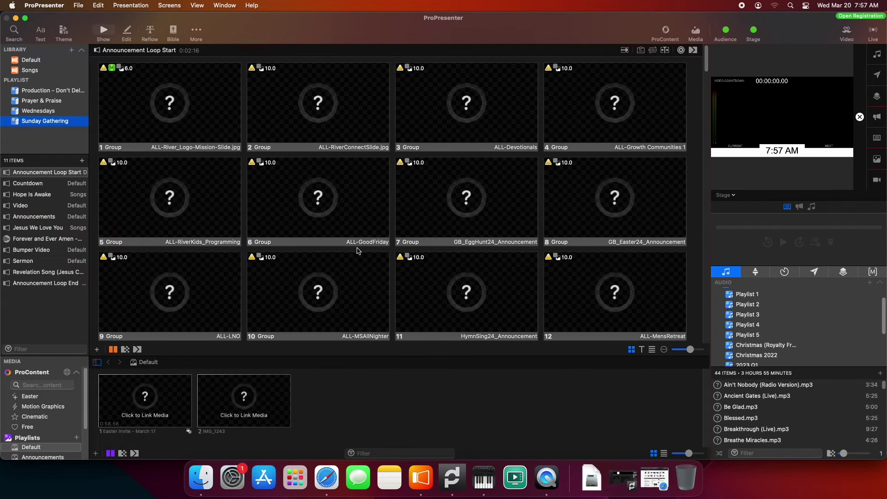
click(174, 8)
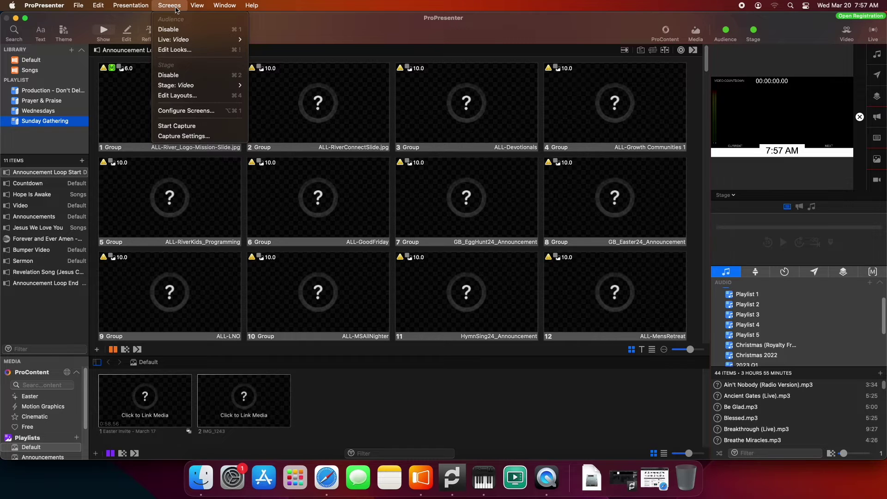
click(186, 111)
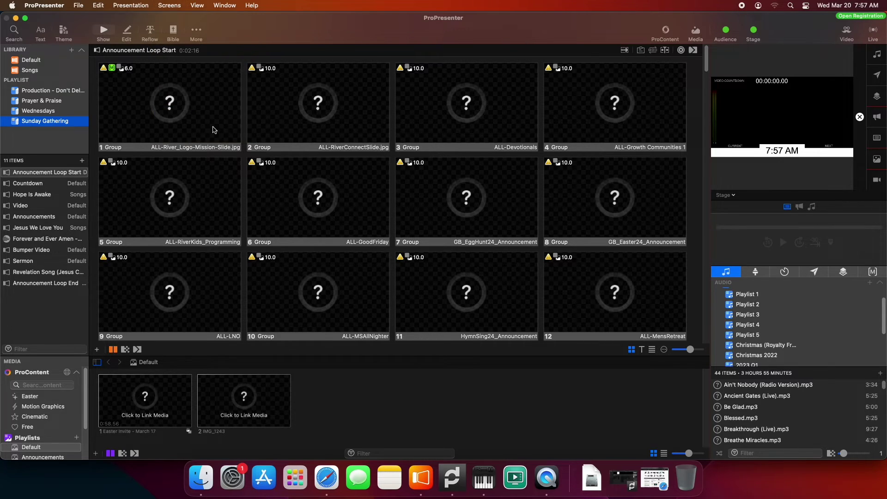
Center the Screen Configuration window and compare the TVs, L3+Alpha and Stage output settings
drag(275, 121, 431, 99)
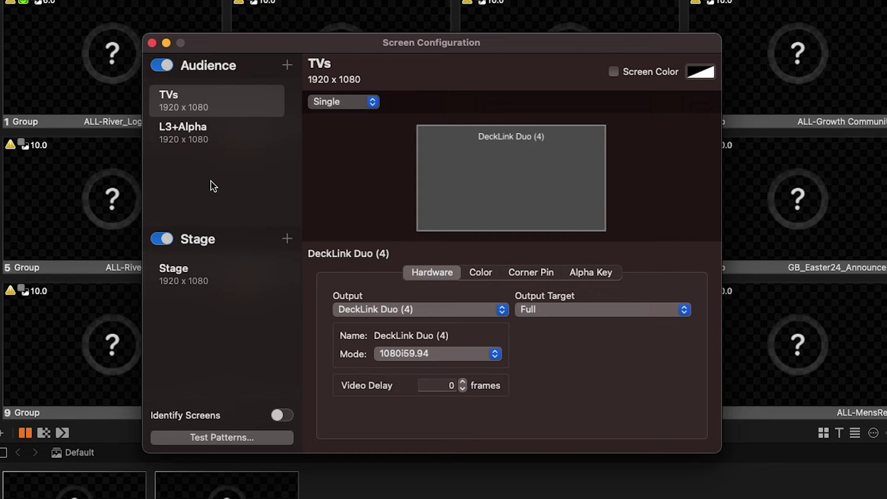
click(187, 96)
click(187, 133)
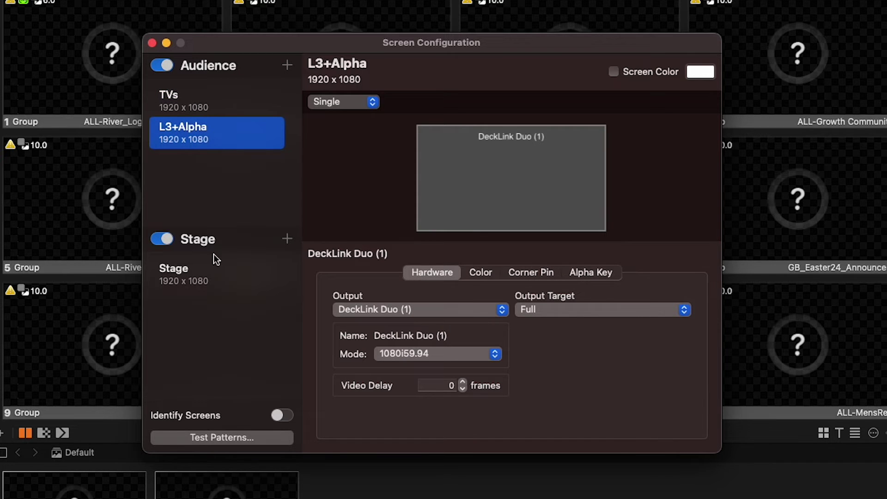
click(208, 274)
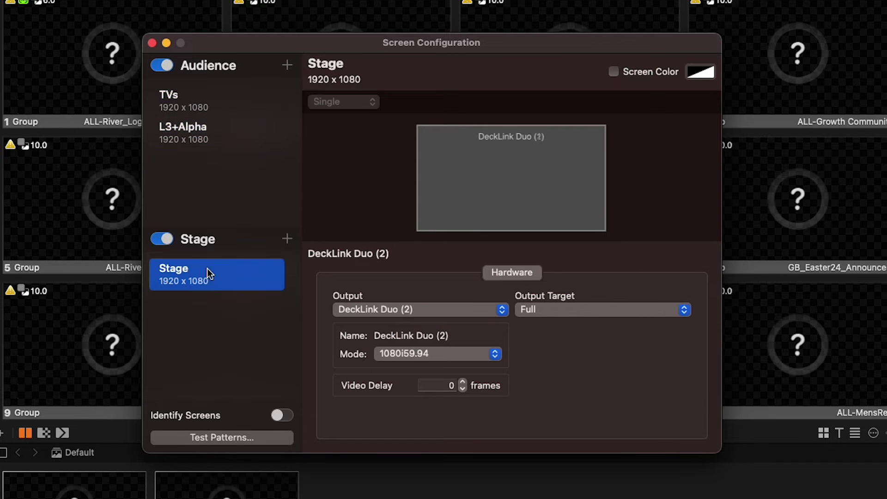
click(213, 137)
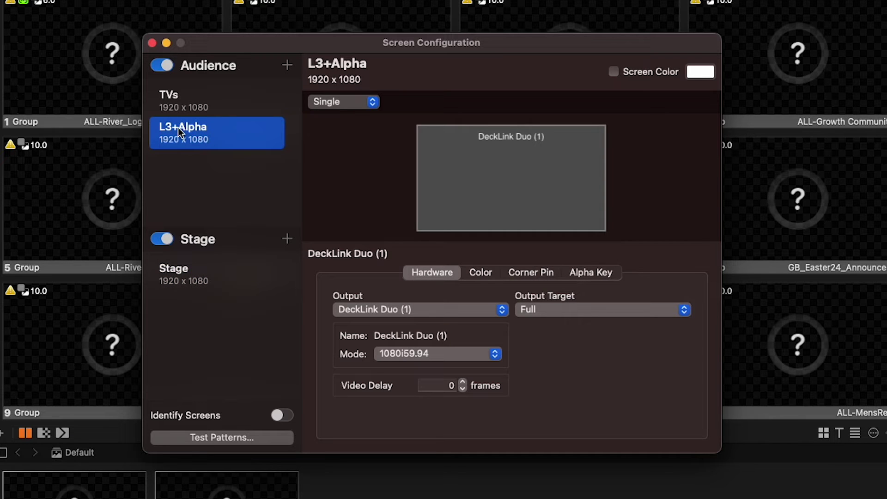
click(190, 98)
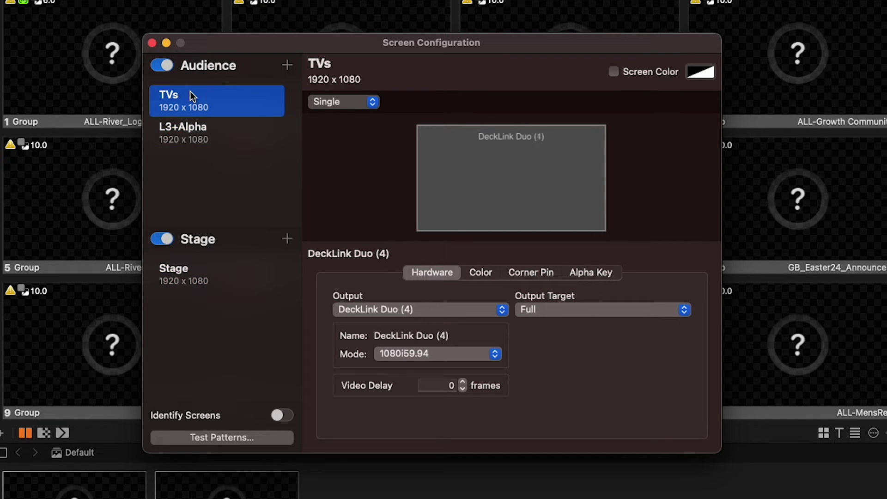
click(202, 278)
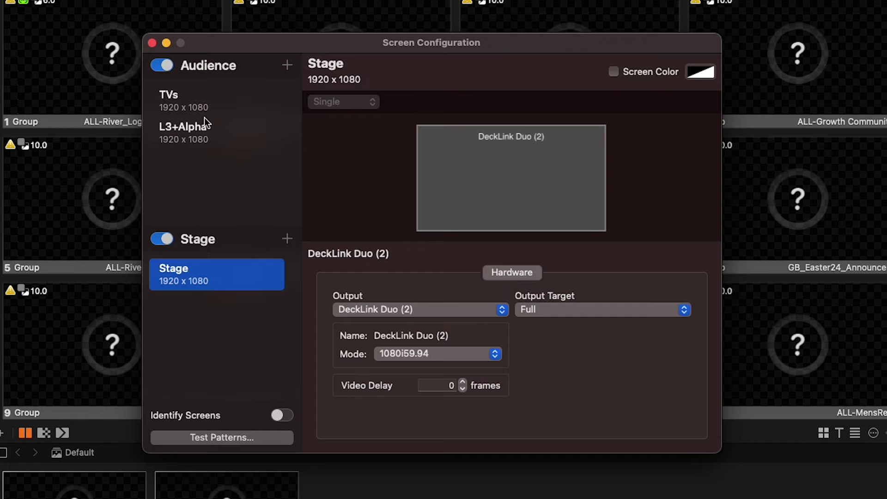
Select L3+Alpha and open its Output choices at DeckLink Duo (1)
click(215, 135)
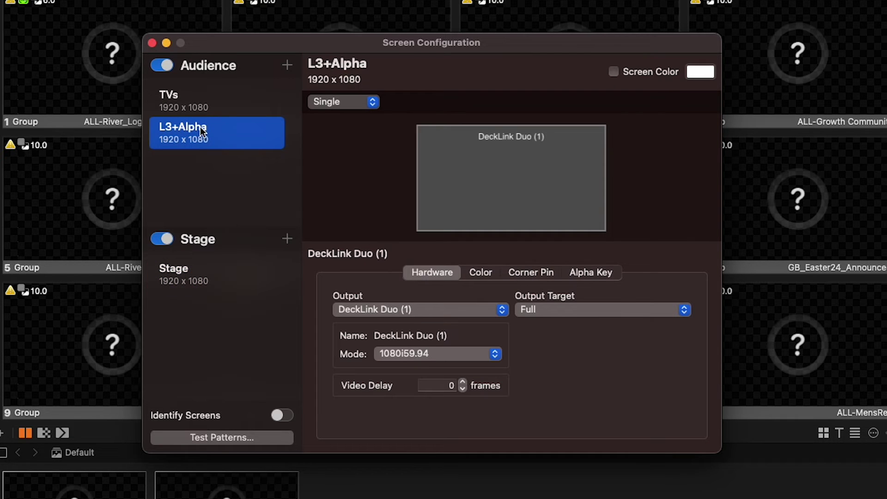
click(375, 311)
mouse_move(375, 311)
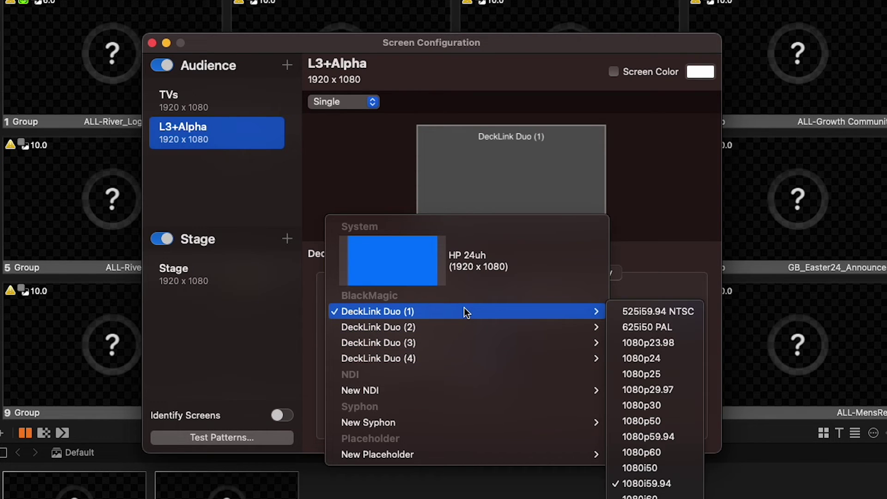
Keep L3+Alpha at 1080i59.94 on DeckLink Duo (1) and set its Alpha Type to Premultiplied
click(657, 484)
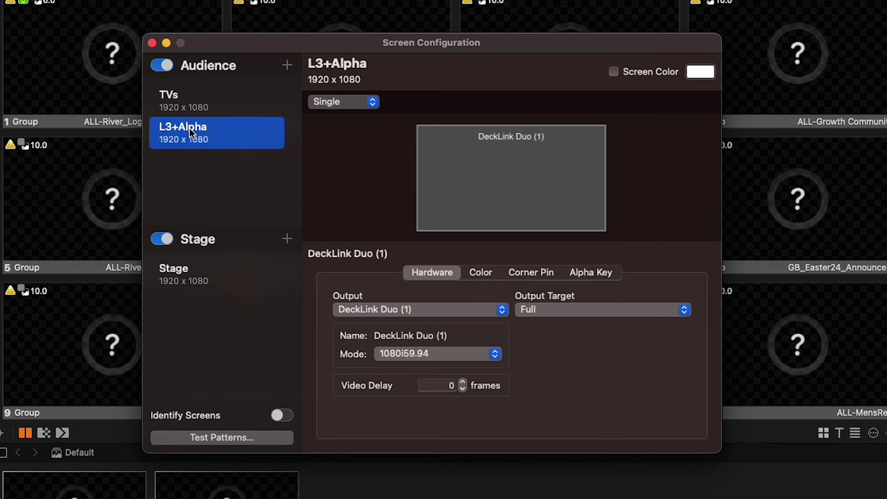
click(593, 272)
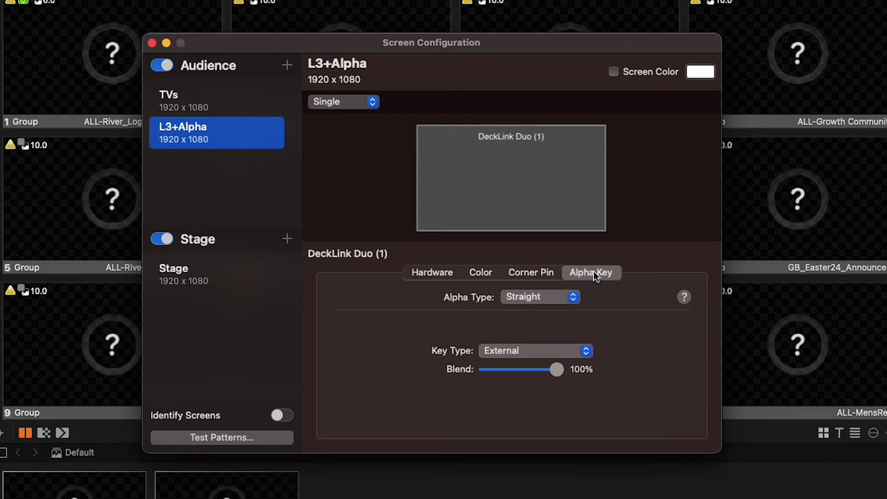
click(550, 300)
click(548, 314)
click(448, 273)
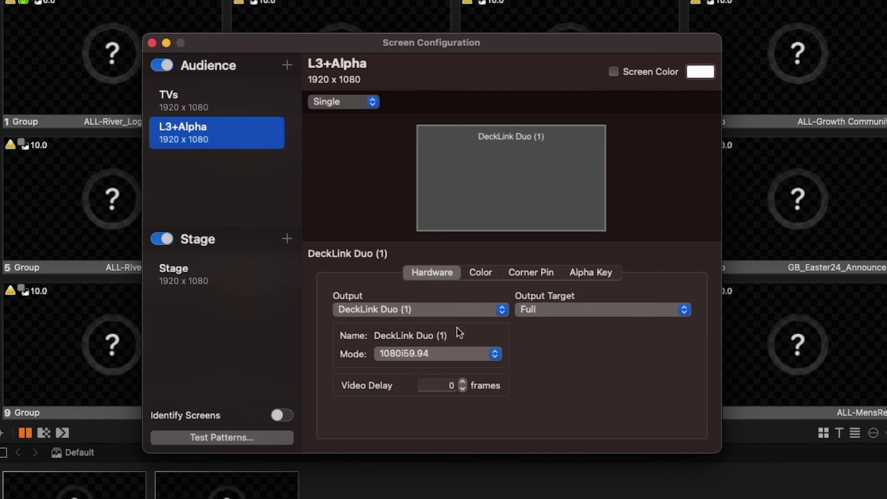
Check that TVs outputs to DeckLink Duo (4) at 1080i59.94, leaving it unchanged
click(217, 104)
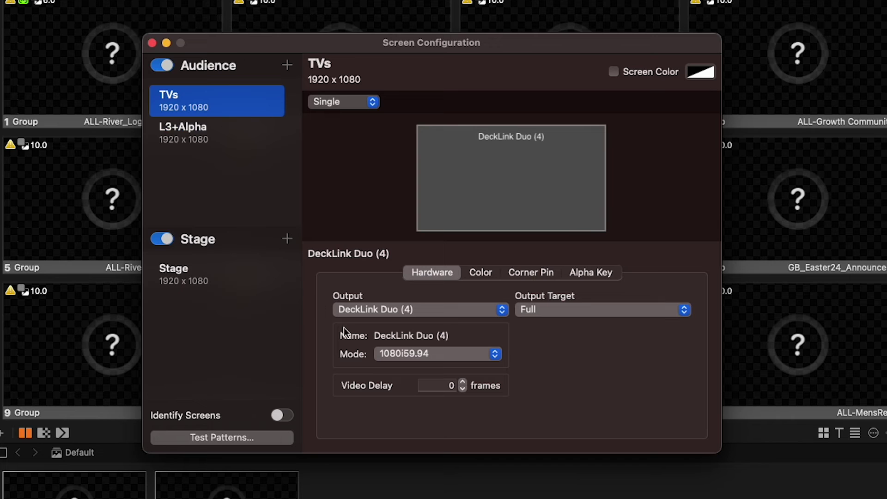
click(435, 308)
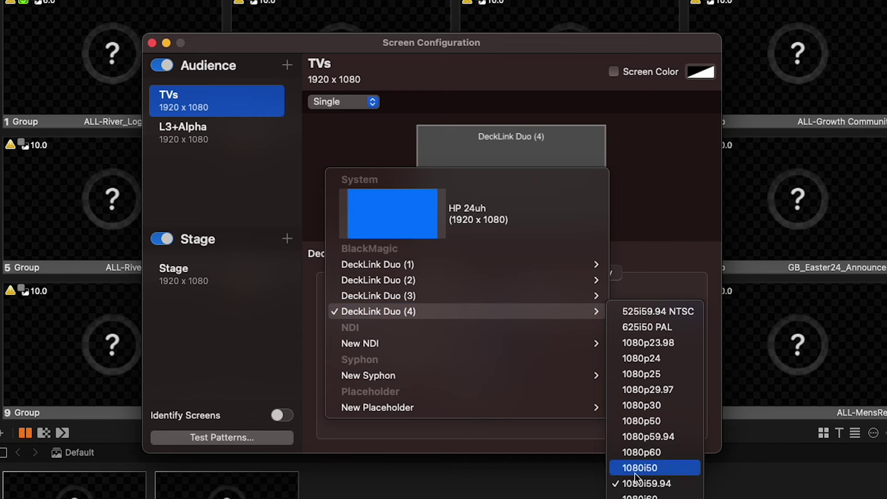
click(229, 317)
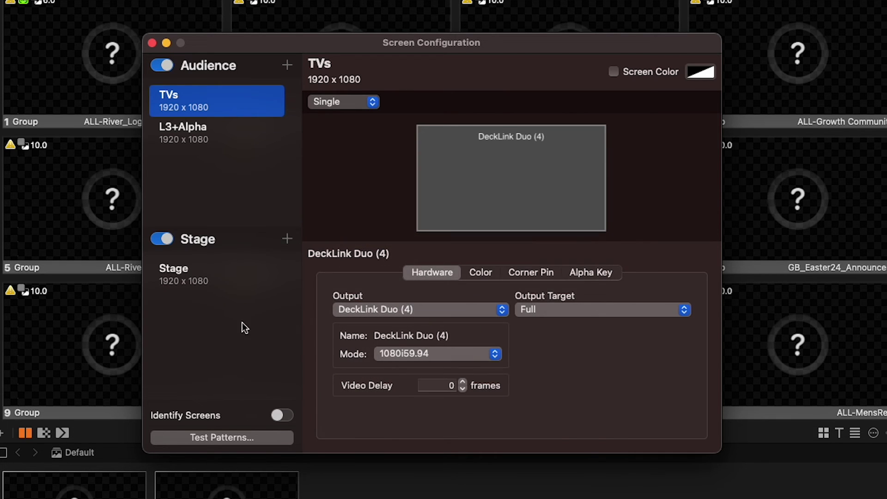
Select Stage and open its Output choices at DeckLink Duo (2)
click(232, 273)
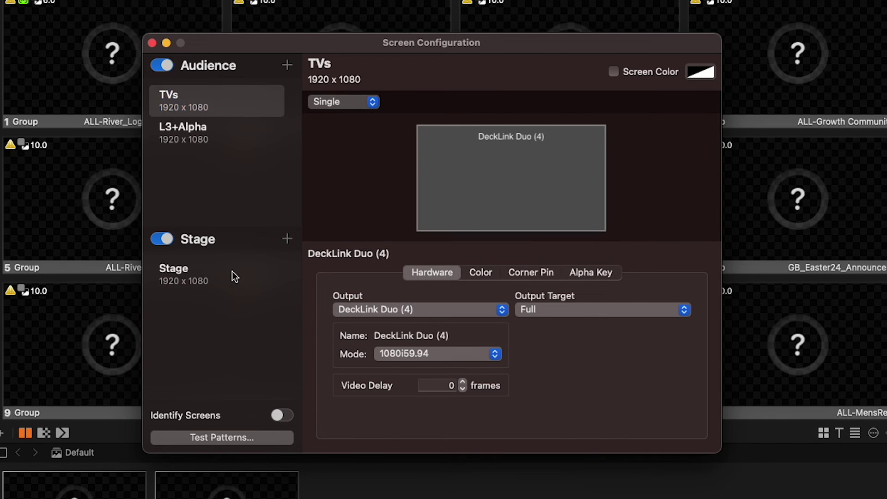
click(426, 309)
mouse_move(426, 311)
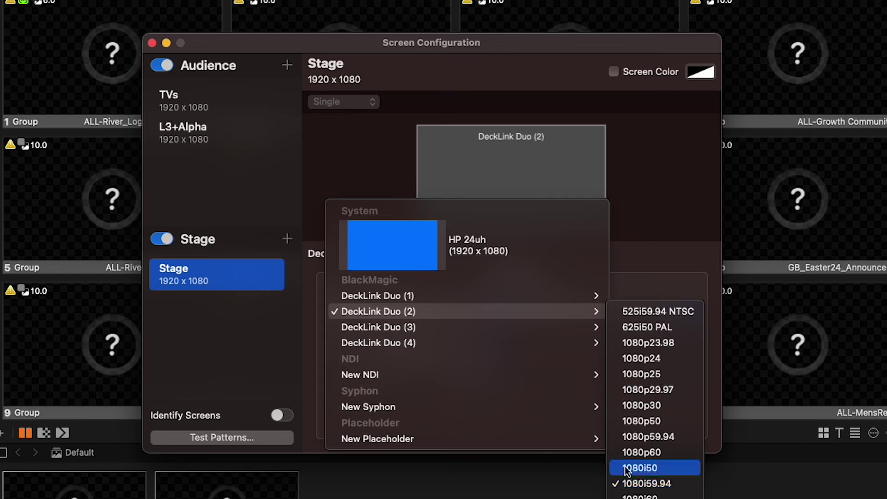
Dismiss Stage's Output choices, keeping DeckLink Duo (2) at 1080i59.94
click(647, 468)
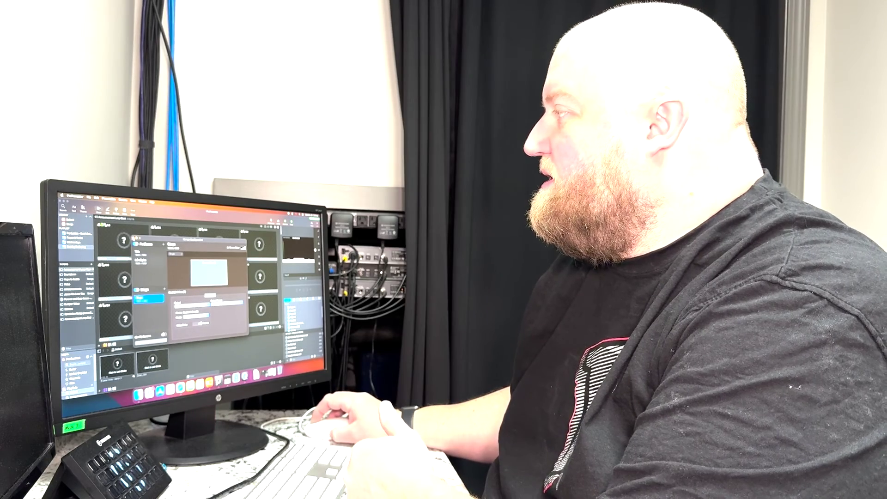